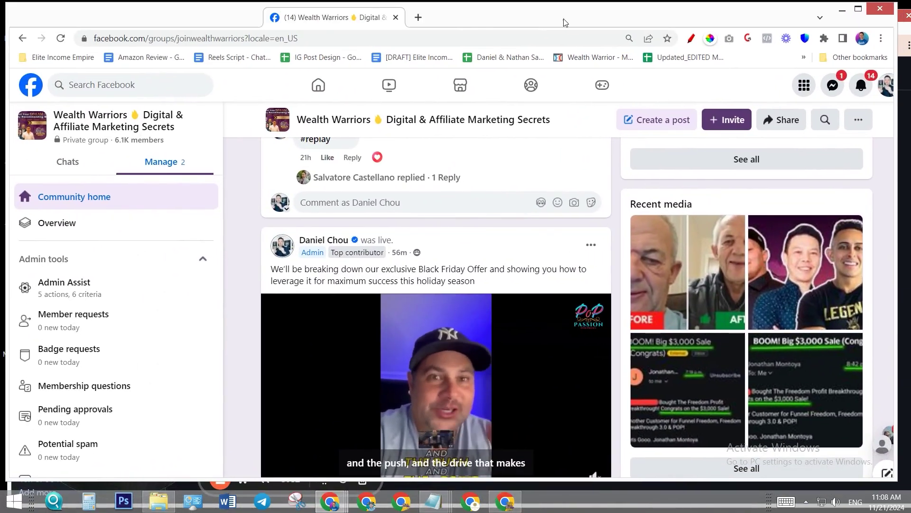
Start a new group event from the Events list and name it TEST
{"action": "scroll", "coordinate": [251, 266], "scroll_direction": "down", "scroll_amount": 4}
{"action": "scroll", "coordinate": [251, 266], "scroll_direction": "up", "scroll_amount": 15}
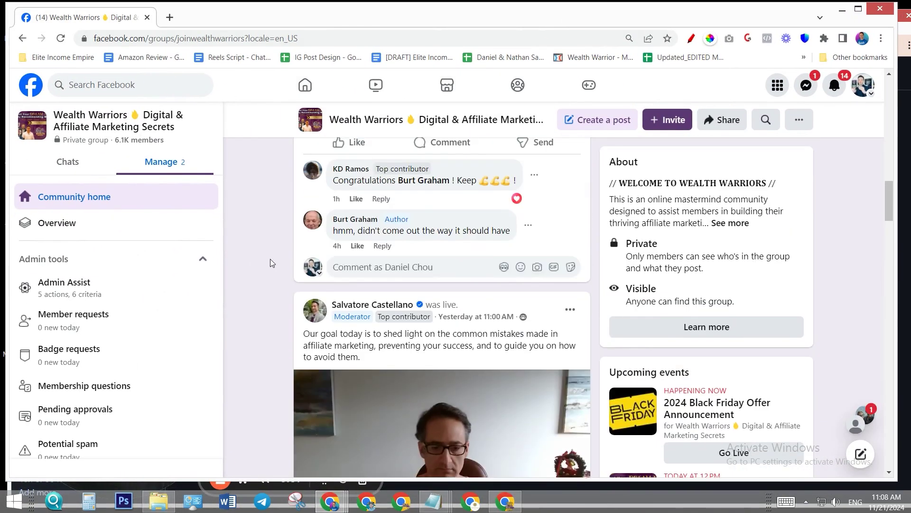
{"action": "scroll", "coordinate": [872, 289], "scroll_direction": "up", "scroll_amount": 3}
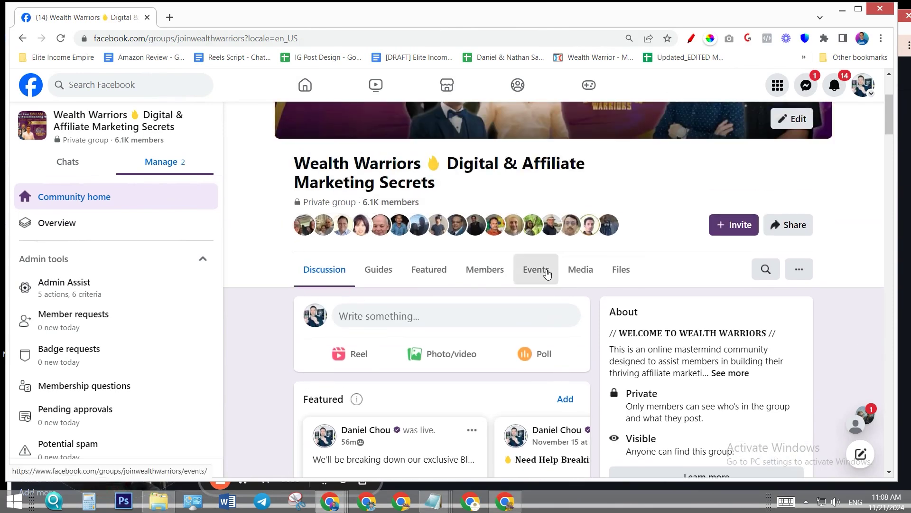
{"action": "left_click", "coordinate": [548, 274]}
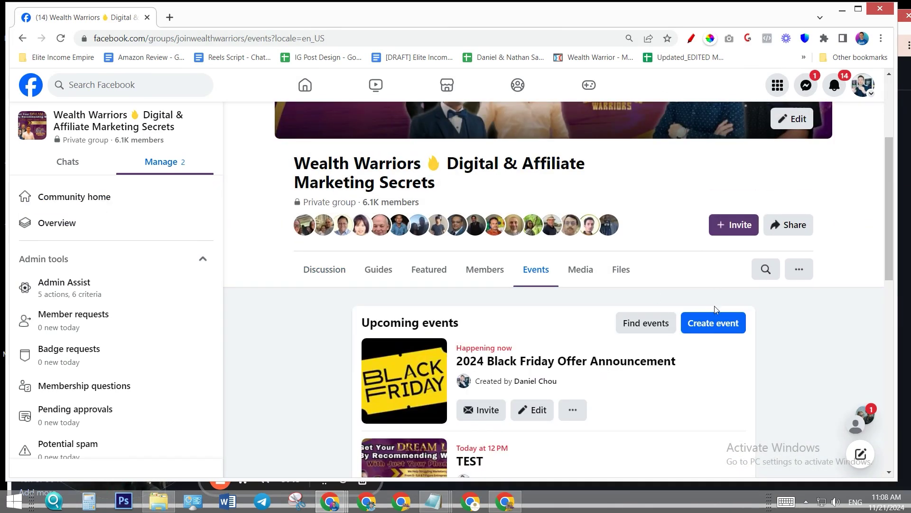
{"action": "left_click", "coordinate": [718, 322]}
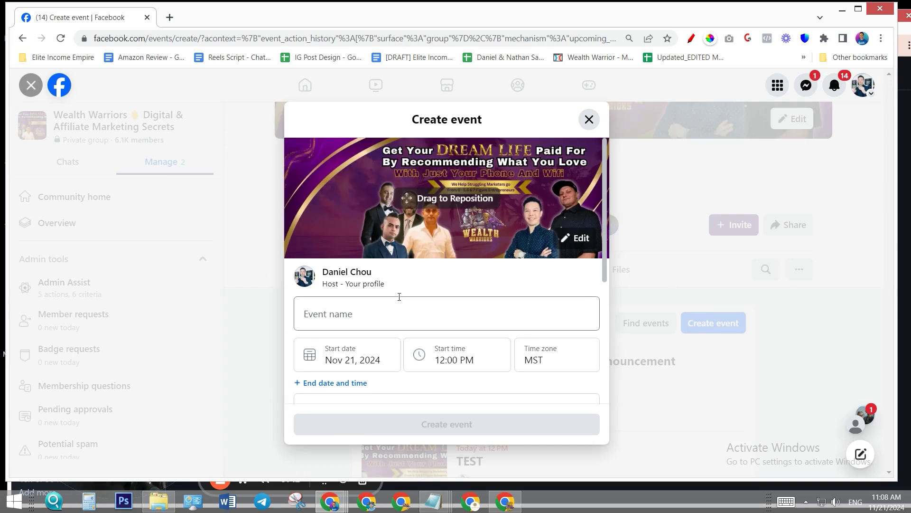
{"action": "left_click", "coordinate": [384, 316]}
{"action": "type", "text": "TEST"}
Make the event virtual as a Facebook Live with details TEST, and create it
{"action": "scroll", "coordinate": [486, 258], "scroll_direction": "down", "scroll_amount": 3}
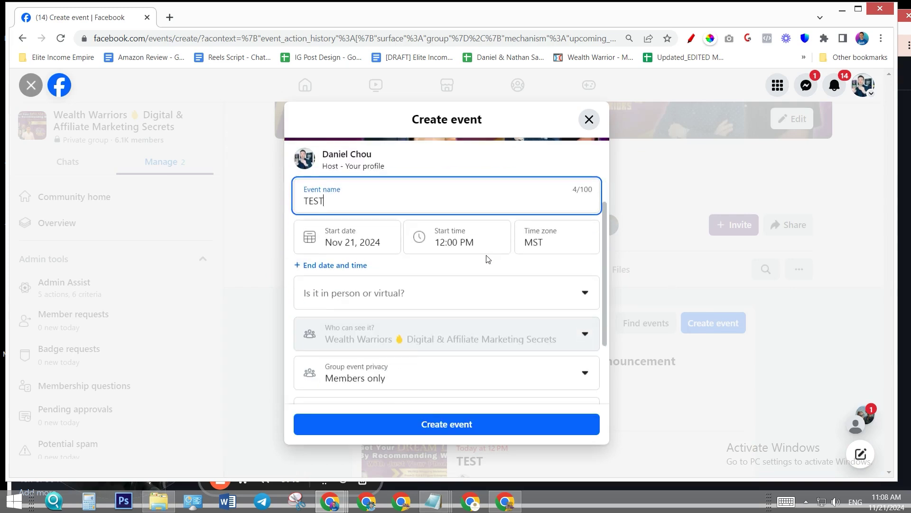
{"action": "left_click", "coordinate": [353, 301]}
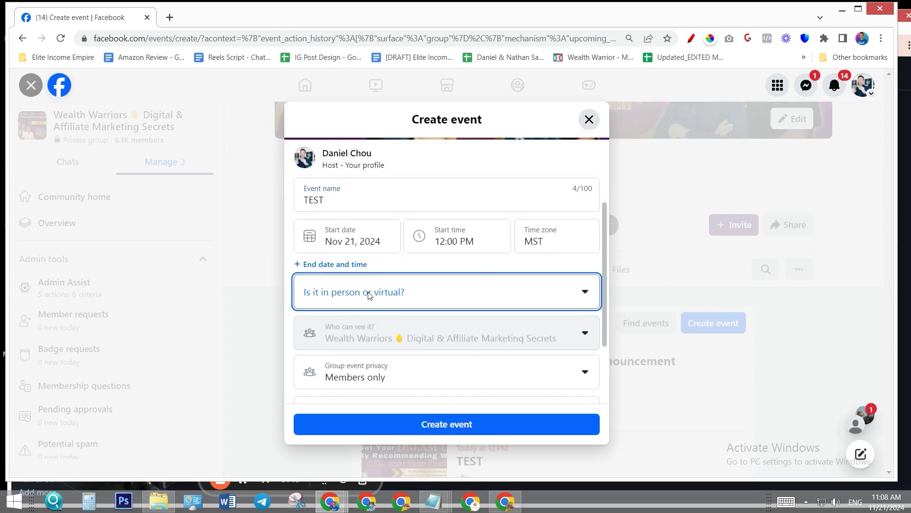
{"action": "left_click", "coordinate": [346, 360]}
{"action": "scroll", "coordinate": [443, 267], "scroll_direction": "down", "scroll_amount": 3}
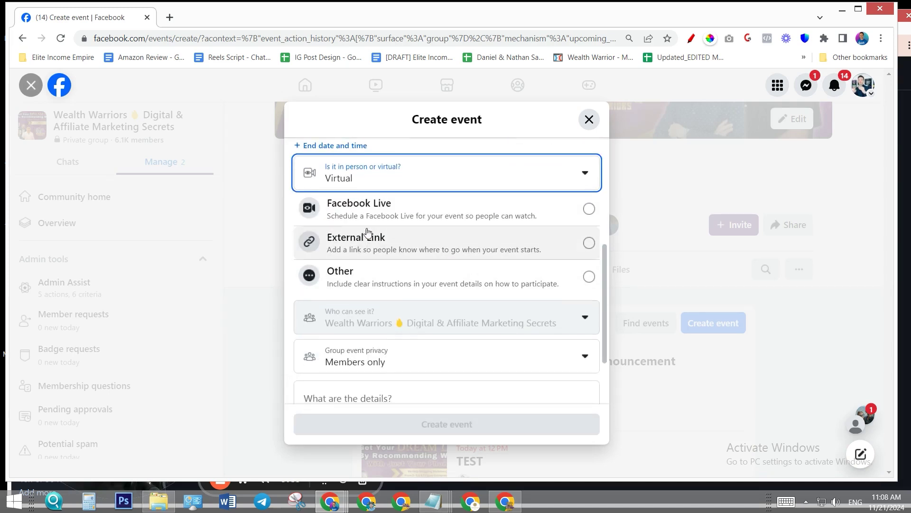
{"action": "left_click", "coordinate": [589, 208]}
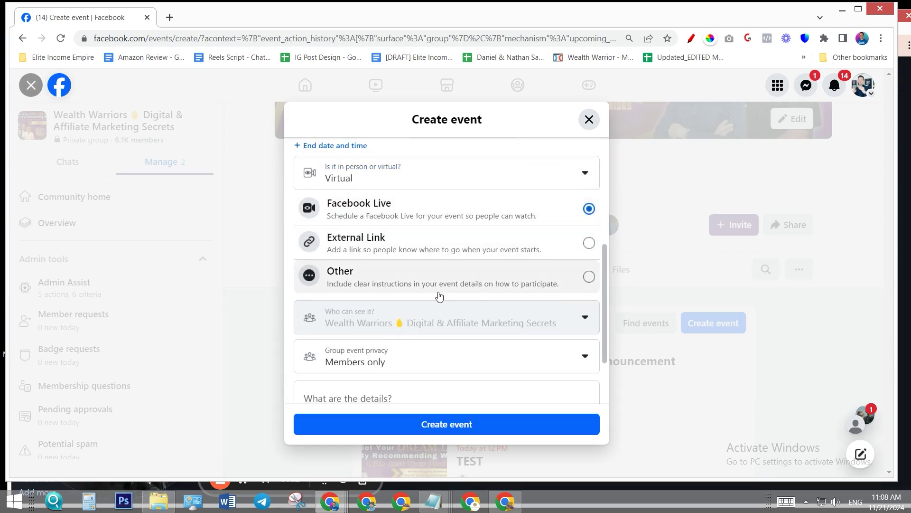
{"action": "scroll", "coordinate": [438, 294], "scroll_direction": "down", "scroll_amount": 2}
{"action": "left_click", "coordinate": [349, 316]}
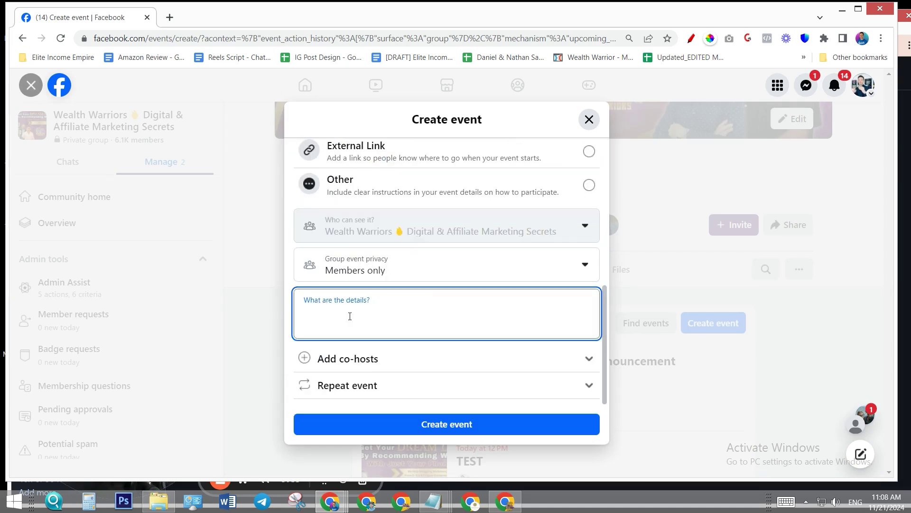
{"action": "left_click", "coordinate": [447, 432]}
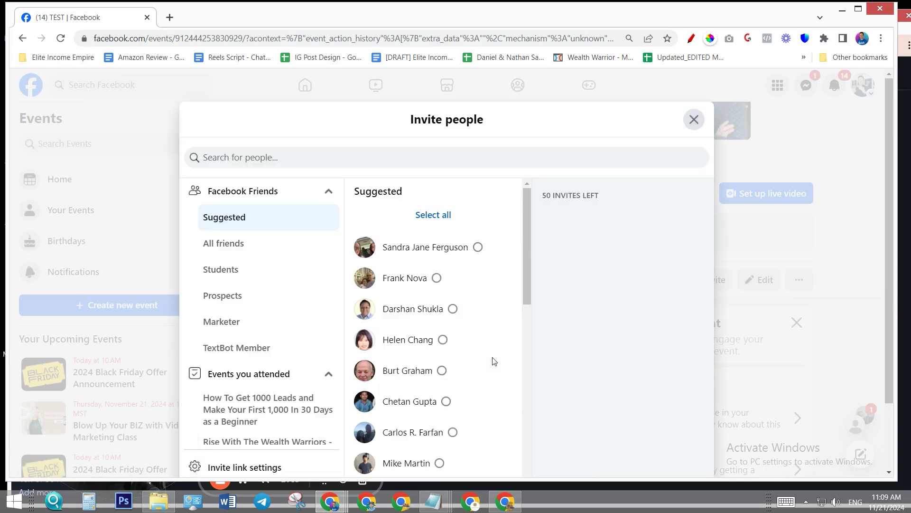
Dismiss the invite dialog and set up the TEST event's live video in Live Producer
{"action": "left_click", "coordinate": [693, 119]}
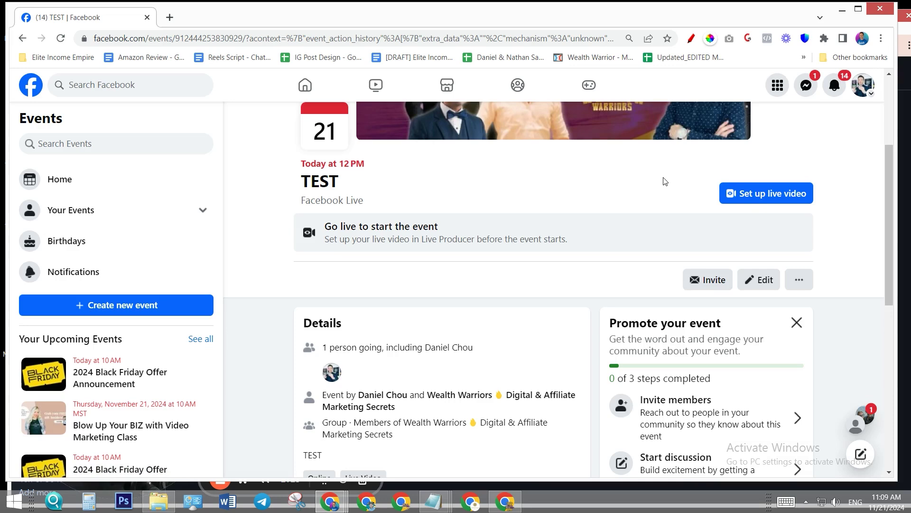
{"action": "scroll", "coordinate": [763, 365], "scroll_direction": "up", "scroll_amount": 3}
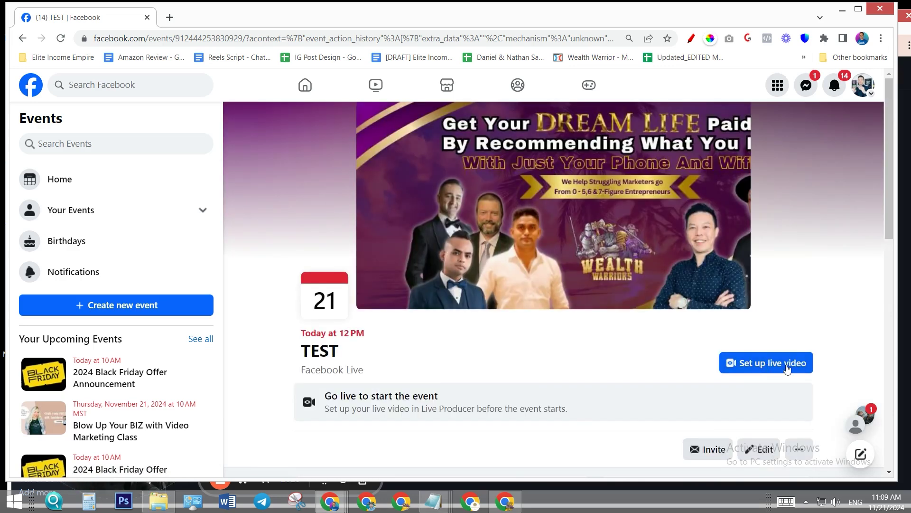
{"action": "left_click", "coordinate": [781, 367]}
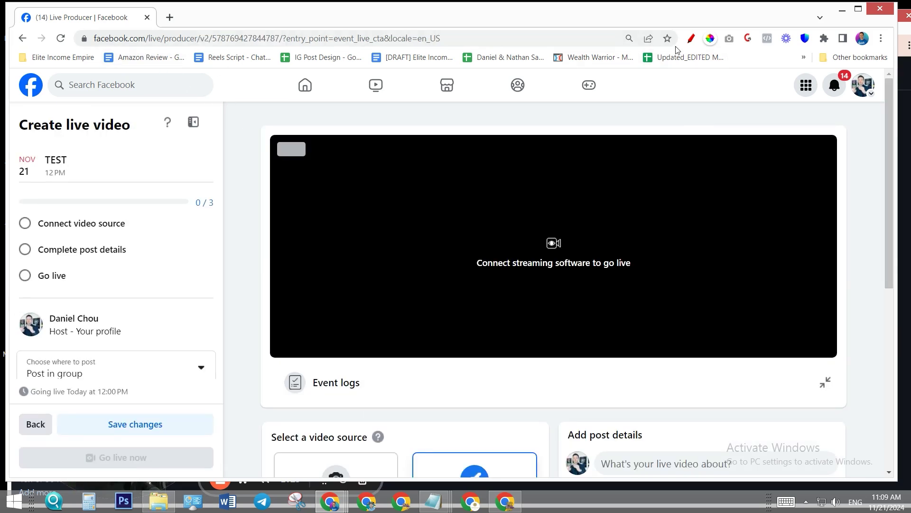
Annotate the Live Producer checklist steps and Go live now button, then clear the markup
{"action": "left_click", "coordinate": [689, 38]}
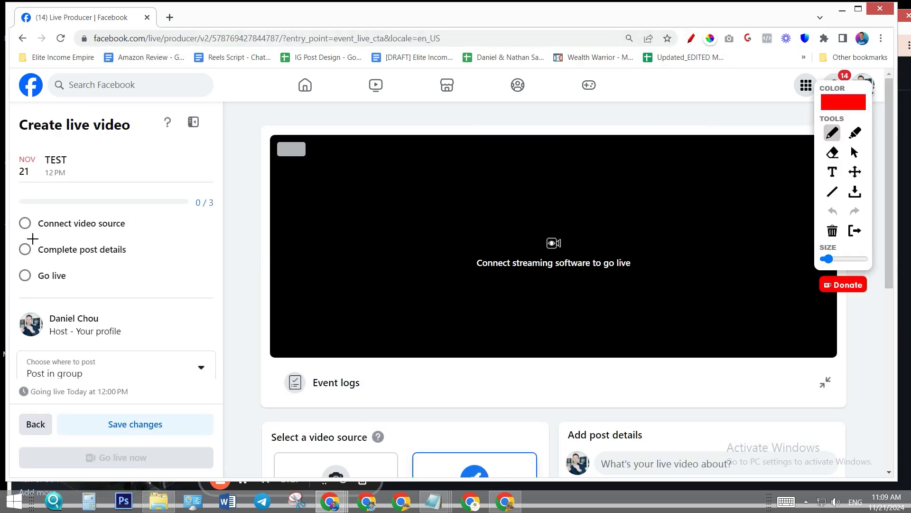
{"action": "left_click_drag", "start_coordinate": [41, 231], "coordinate": [122, 231]}
{"action": "left_click_drag", "start_coordinate": [42, 260], "coordinate": [105, 260]}
{"action": "left_click_drag", "start_coordinate": [46, 288], "coordinate": [76, 289]}
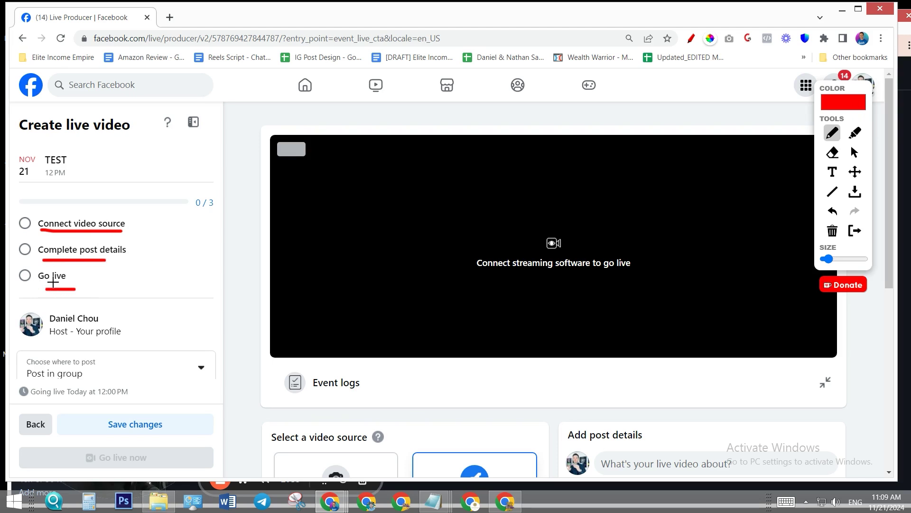
{"action": "mouse_move", "coordinate": [207, 424]}
{"action": "left_mouse_down"}
{"action": "mouse_move", "coordinate": [171, 440]}
{"action": "mouse_move", "coordinate": [185, 445]}
{"action": "left_mouse_up"}
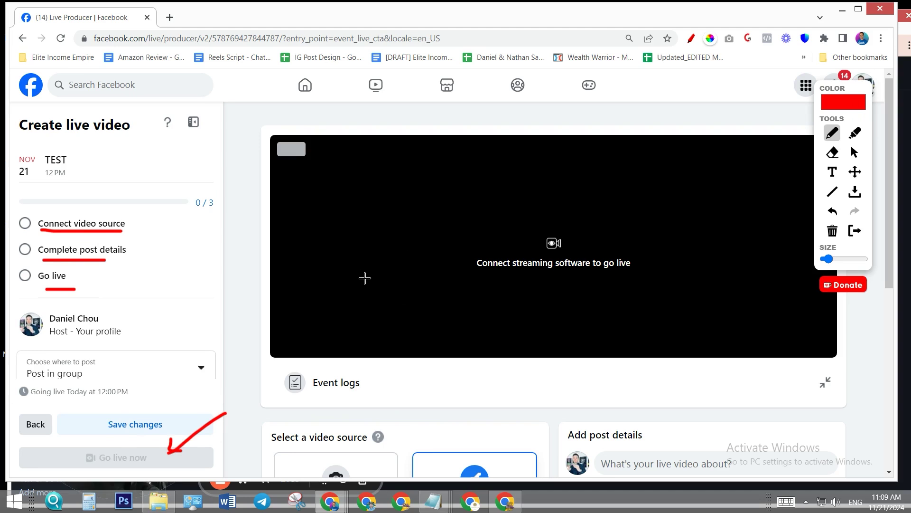
{"action": "mouse_move", "coordinate": [391, 197]}
{"action": "left_mouse_down"}
{"action": "mouse_move", "coordinate": [407, 249]}
{"action": "mouse_move", "coordinate": [378, 181]}
{"action": "left_mouse_up"}
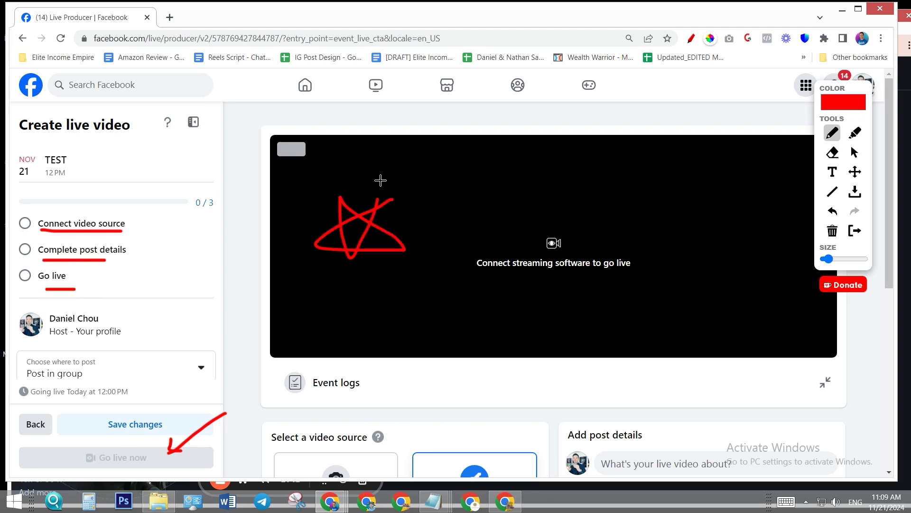
{"action": "left_click", "coordinate": [691, 38]}
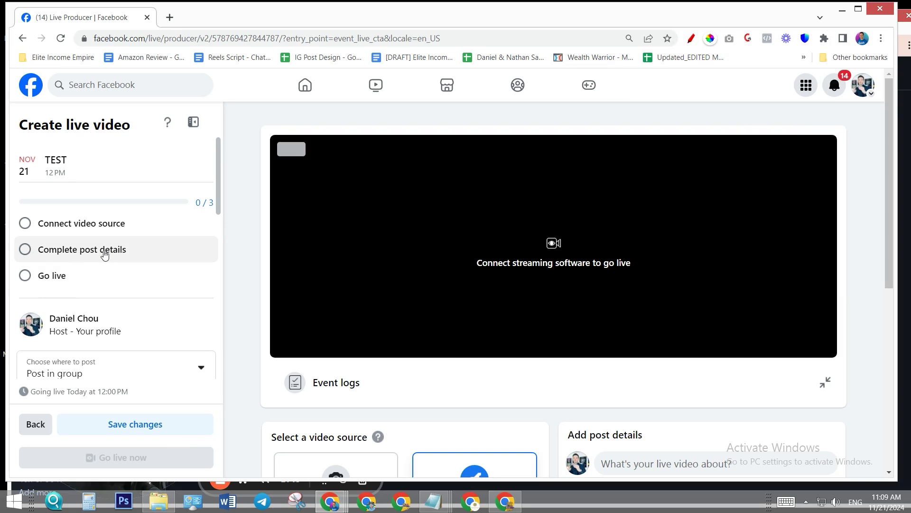
{"action": "scroll", "coordinate": [524, 193], "scroll_direction": "down", "scroll_amount": 5}
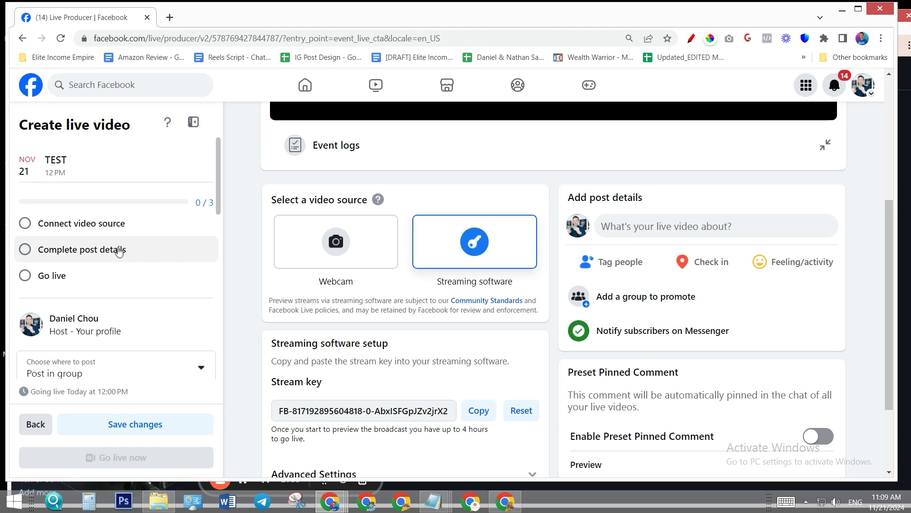
Fill in the live video's post details with description TEST and save them
{"action": "left_click", "coordinate": [692, 38]}
{"action": "left_click", "coordinate": [665, 226]}
{"action": "left_click", "coordinate": [362, 265]}
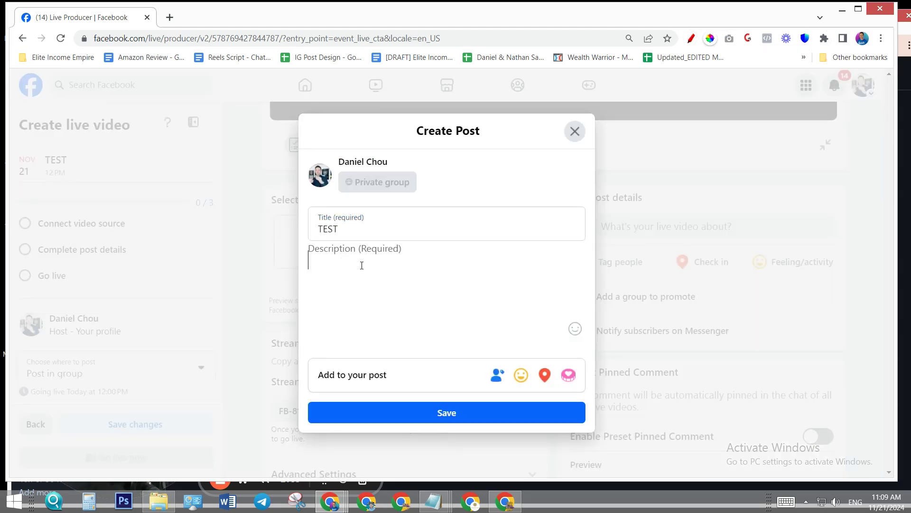
{"action": "type", "text": "TEST"}
{"action": "left_click", "coordinate": [464, 412]}
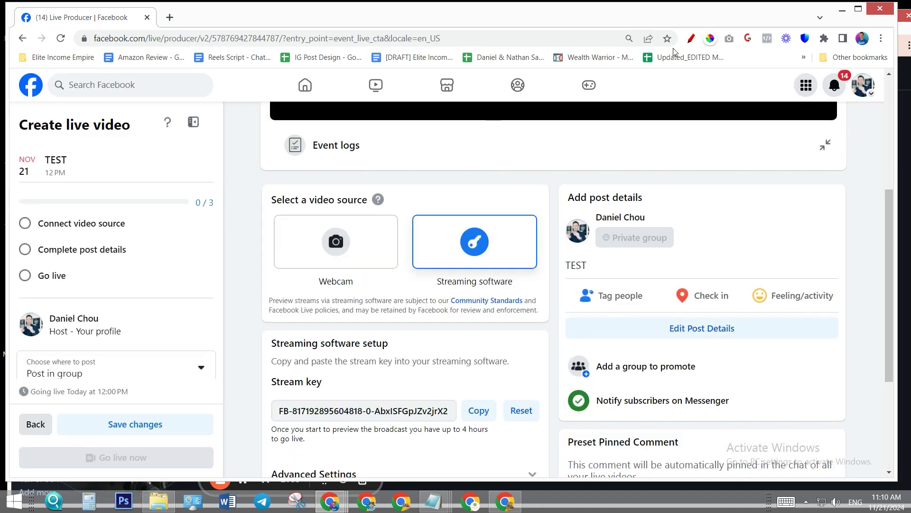
Mark up the completed post-details step and the Streaming software video source choice
{"action": "left_click", "coordinate": [691, 39]}
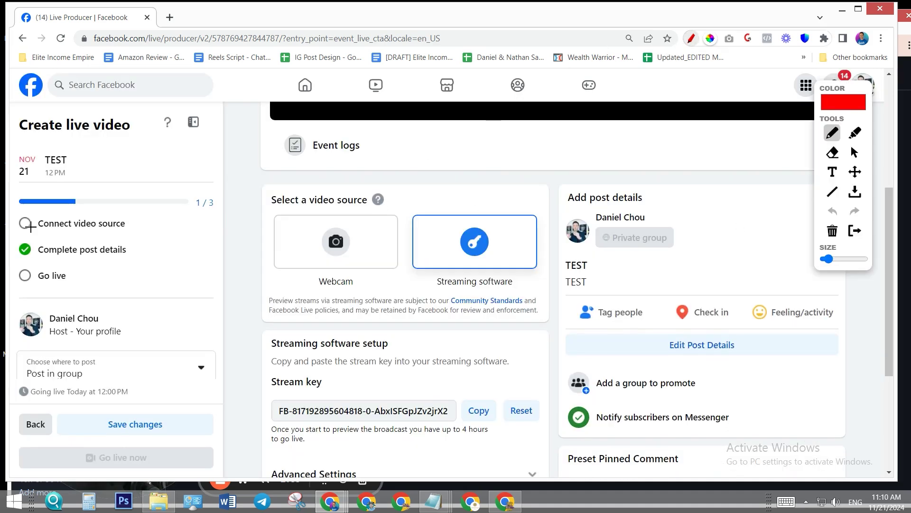
{"action": "mouse_move", "coordinate": [141, 234]}
{"action": "left_mouse_down"}
{"action": "mouse_move", "coordinate": [86, 268]}
{"action": "mouse_move", "coordinate": [141, 235]}
{"action": "left_mouse_up"}
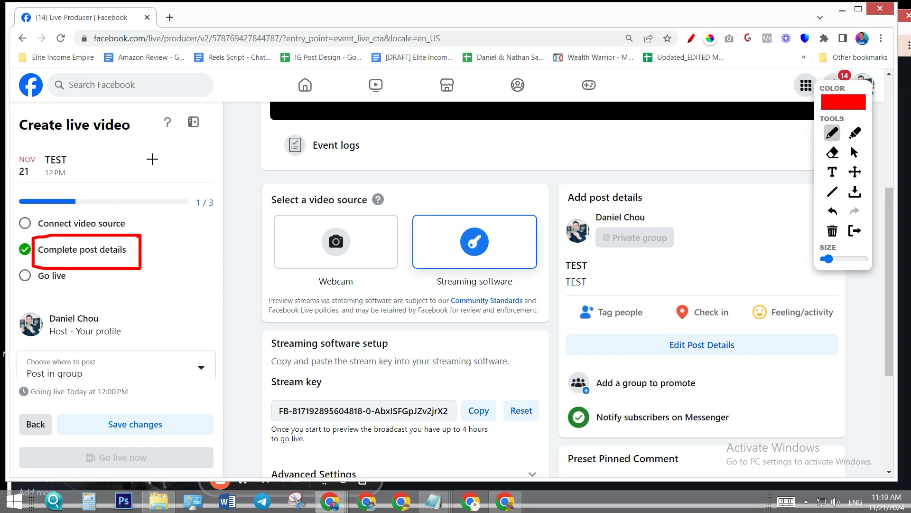
{"action": "left_click_drag", "start_coordinate": [153, 148], "coordinate": [100, 216]}
{"action": "left_click_drag", "start_coordinate": [99, 191], "coordinate": [123, 201]}
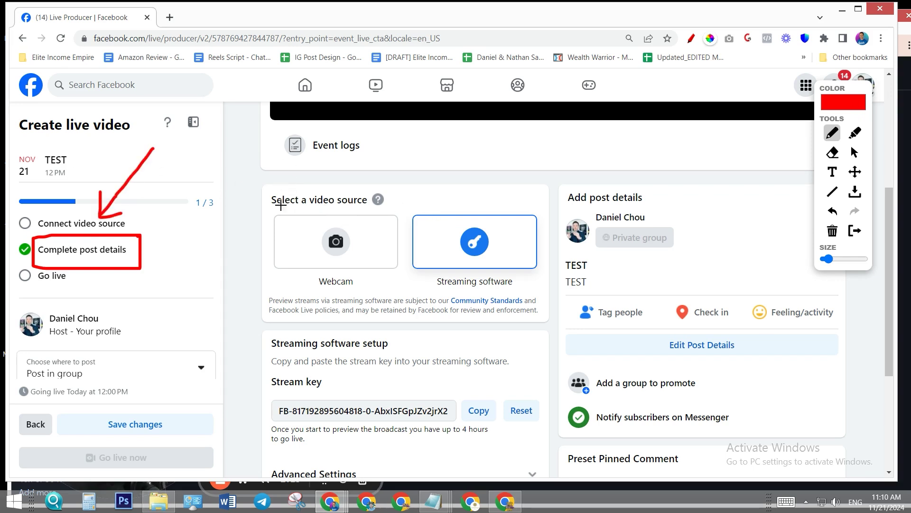
{"action": "mouse_move", "coordinate": [270, 208]}
{"action": "left_mouse_down"}
{"action": "mouse_move", "coordinate": [382, 203]}
{"action": "mouse_move", "coordinate": [332, 180]}
{"action": "mouse_move", "coordinate": [264, 192]}
{"action": "left_mouse_up"}
{"action": "mouse_move", "coordinate": [467, 177]}
{"action": "left_mouse_down"}
{"action": "mouse_move", "coordinate": [500, 186]}
{"action": "mouse_move", "coordinate": [507, 169]}
{"action": "left_mouse_up"}
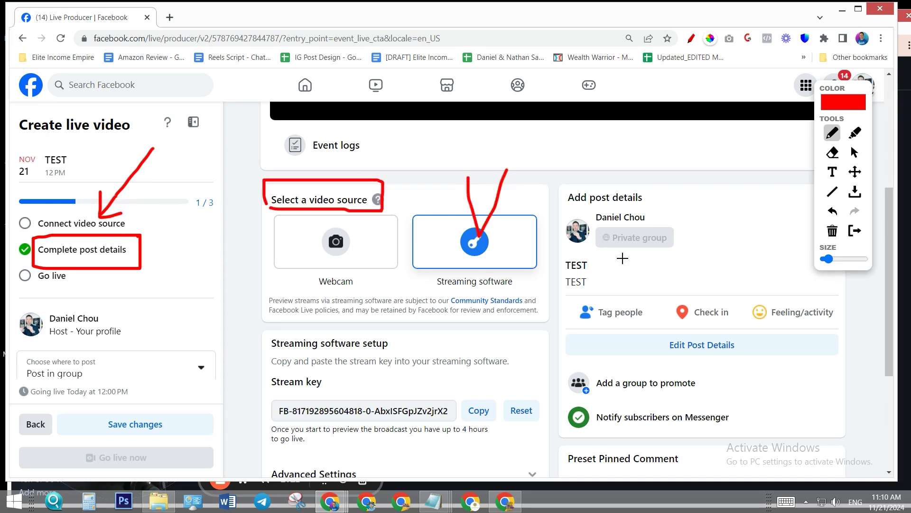
Expand Advanced Settings and highlight the Persistent stream key switch
{"action": "scroll", "coordinate": [520, 212], "scroll_direction": "down", "scroll_amount": 4}
{"action": "key", "text": "Escape"}
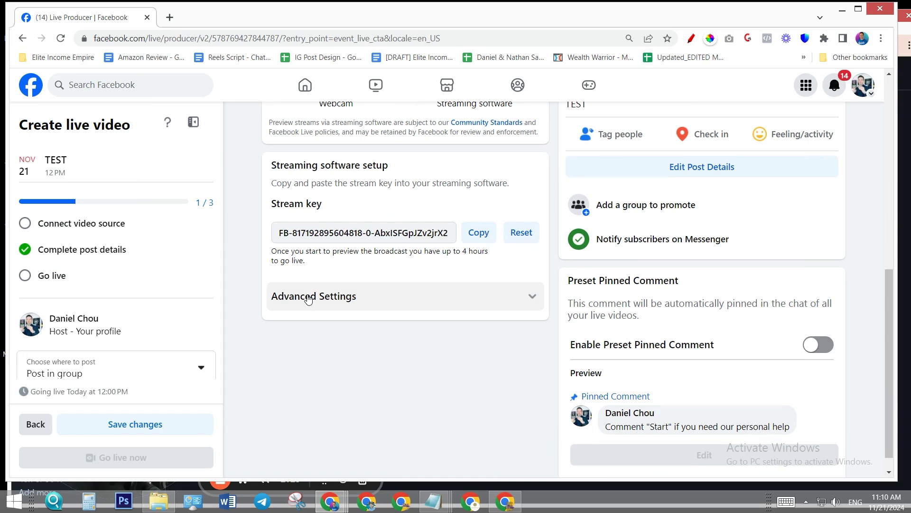
{"action": "left_click", "coordinate": [330, 301]}
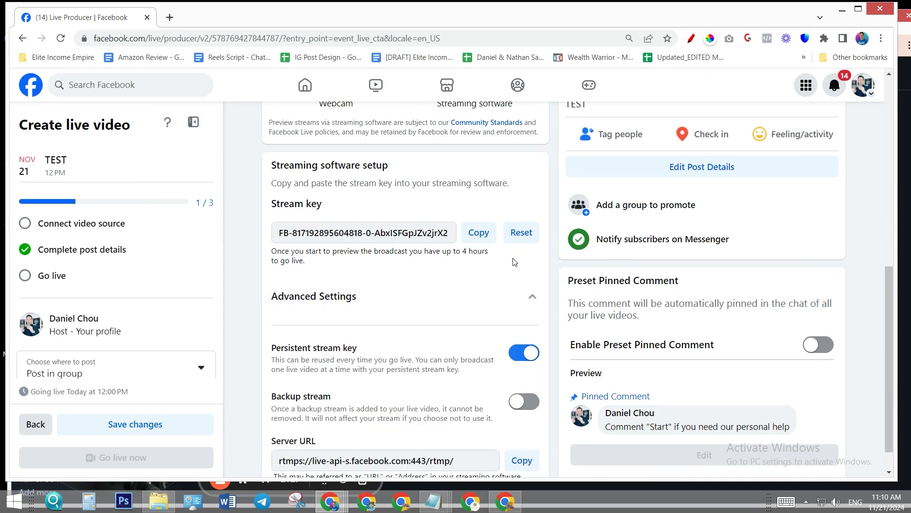
{"action": "key", "text": "alt+shift+d"}
{"action": "mouse_move", "coordinate": [260, 353]}
{"action": "left_mouse_down"}
{"action": "mouse_move", "coordinate": [369, 362]}
{"action": "mouse_move", "coordinate": [280, 331]}
{"action": "mouse_move", "coordinate": [250, 361]}
{"action": "left_mouse_up"}
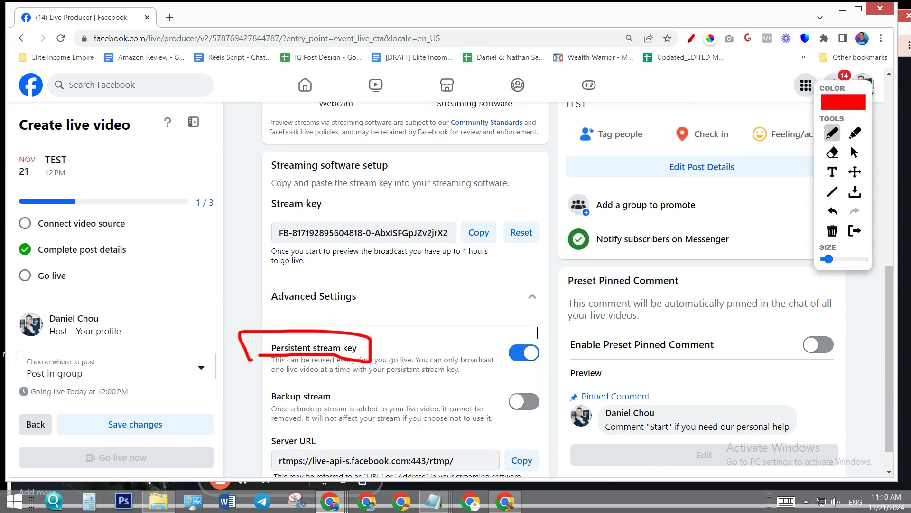
{"action": "mouse_move", "coordinate": [550, 299]}
{"action": "left_mouse_down"}
{"action": "mouse_move", "coordinate": [522, 323]}
{"action": "mouse_move", "coordinate": [553, 335]}
{"action": "left_mouse_up"}
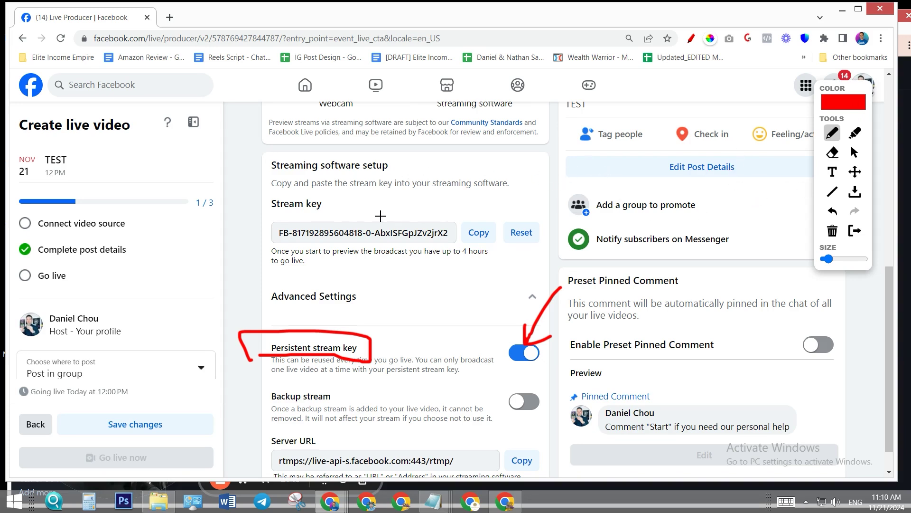
Box the stream key and Server URL, clear the markup, and bring StreamYard Destinations forward
{"action": "scroll", "coordinate": [337, 191], "scroll_direction": "down", "scroll_amount": 1}
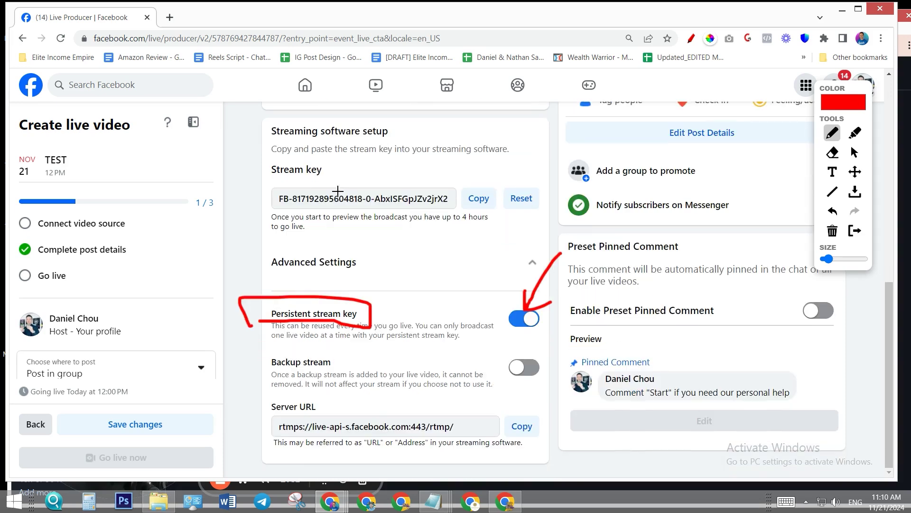
{"action": "mouse_move", "coordinate": [446, 176]}
{"action": "left_mouse_down"}
{"action": "mouse_move", "coordinate": [256, 186]}
{"action": "mouse_move", "coordinate": [427, 227]}
{"action": "mouse_move", "coordinate": [448, 148]}
{"action": "left_mouse_up"}
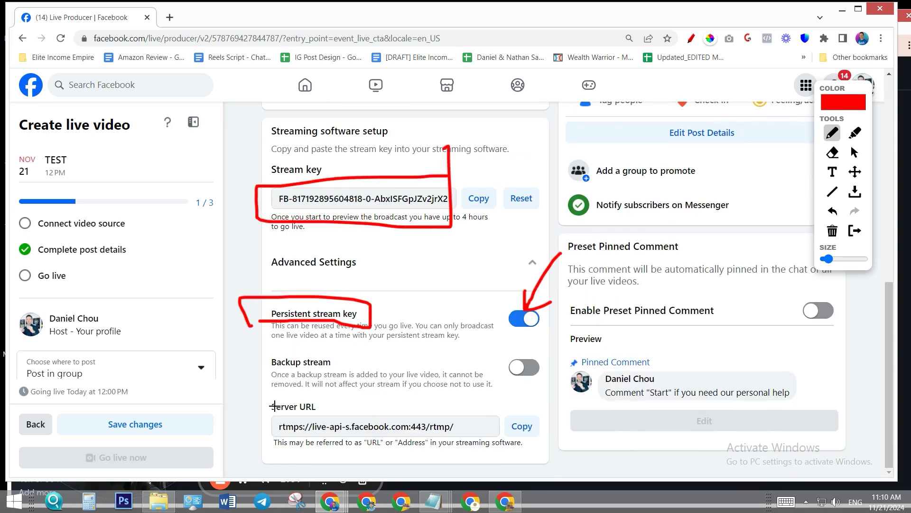
{"action": "mouse_move", "coordinate": [441, 407]}
{"action": "left_mouse_down"}
{"action": "mouse_move", "coordinate": [263, 398]}
{"action": "mouse_move", "coordinate": [287, 441]}
{"action": "mouse_move", "coordinate": [516, 451]}
{"action": "mouse_move", "coordinate": [417, 403]}
{"action": "left_mouse_up"}
{"action": "left_click", "coordinate": [693, 40]}
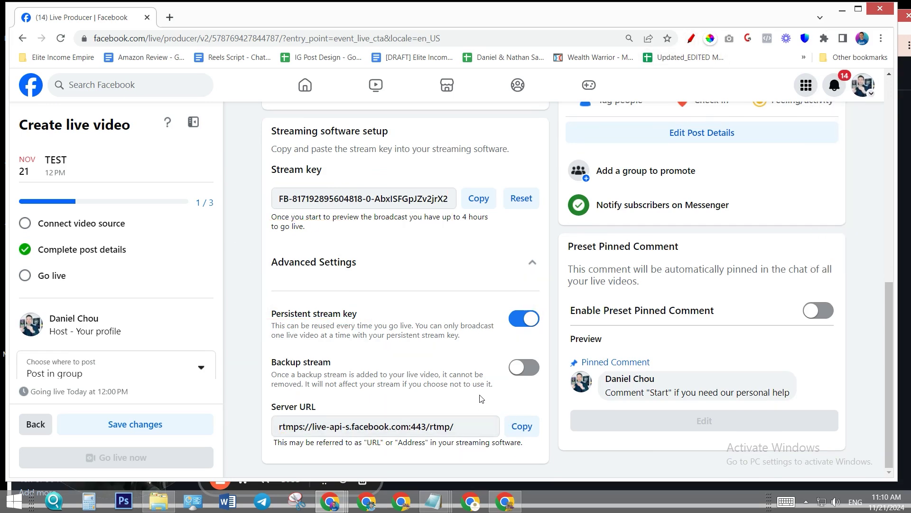
{"action": "left_click", "coordinate": [504, 505]}
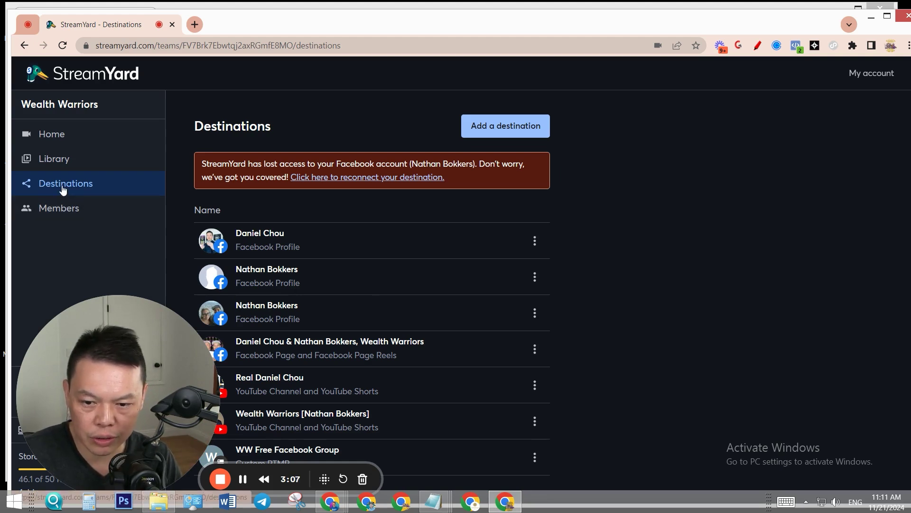
Add a new StreamYard destination and choose Custom RTMP, circling the option first
{"action": "left_click", "coordinate": [515, 132]}
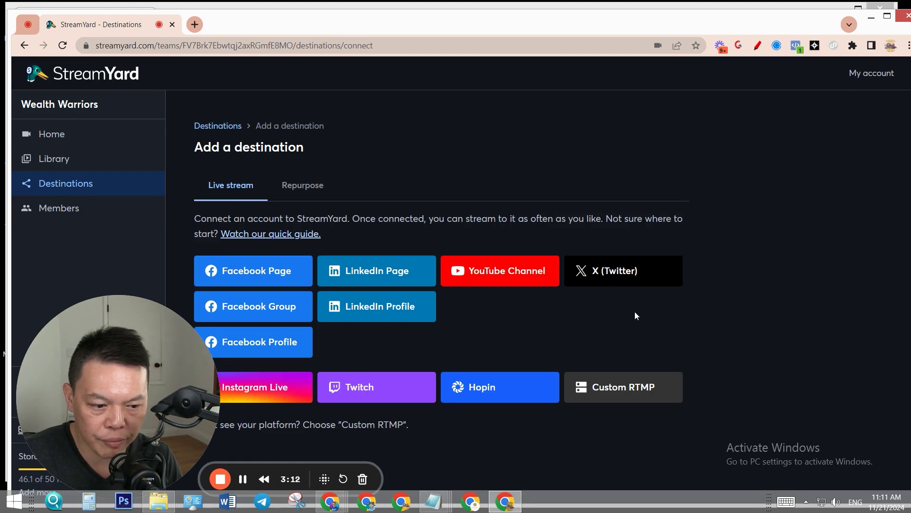
{"action": "key", "text": "alt+t"}
{"action": "mouse_move", "coordinate": [667, 349]}
{"action": "left_mouse_down"}
{"action": "mouse_move", "coordinate": [551, 401]}
{"action": "mouse_move", "coordinate": [681, 360]}
{"action": "left_mouse_up"}
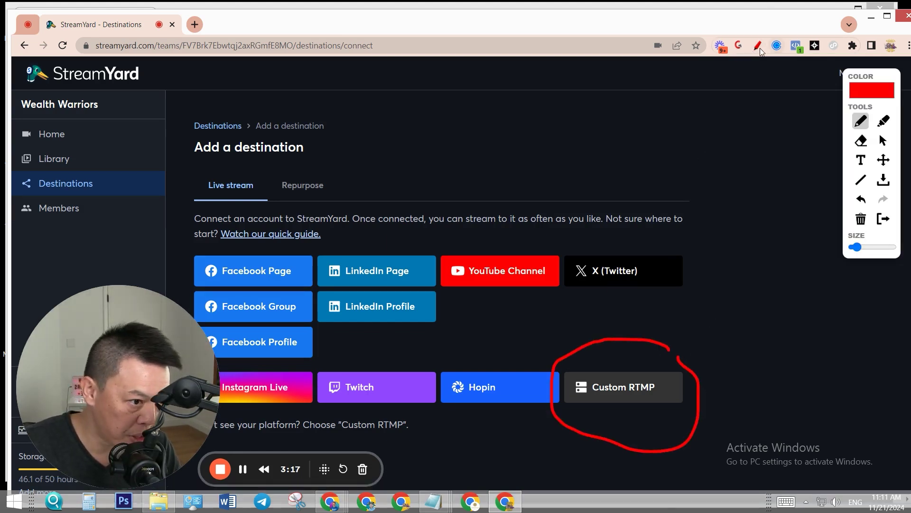
{"action": "key", "text": "alt+t"}
{"action": "left_click", "coordinate": [630, 388]}
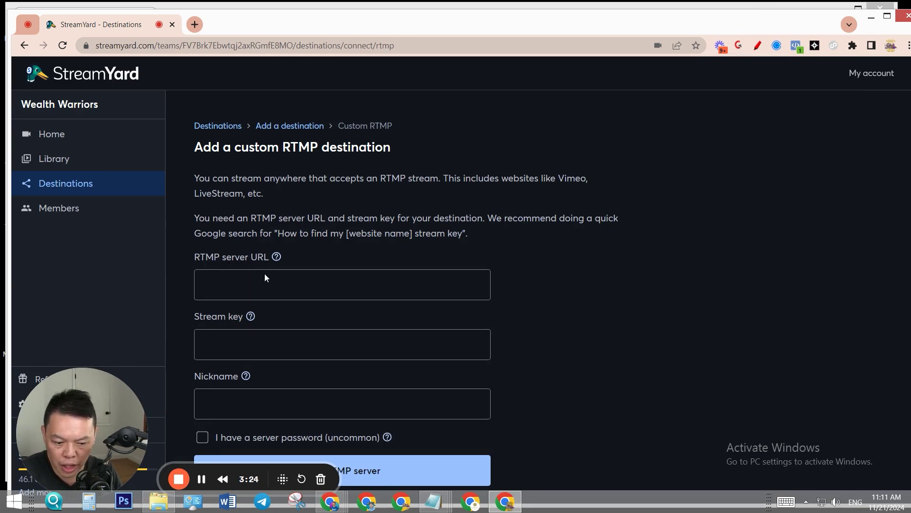
{"action": "mouse_move", "coordinate": [382, 503]}
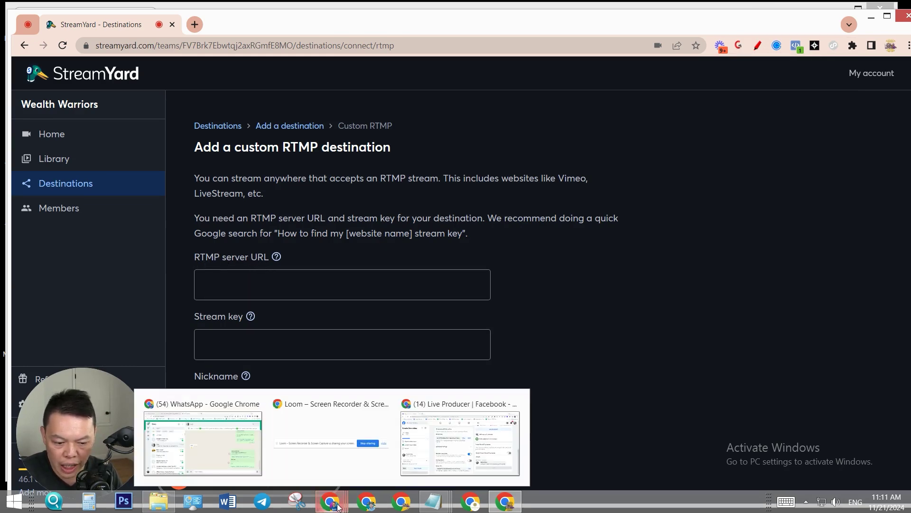
{"action": "left_click", "coordinate": [441, 449]}
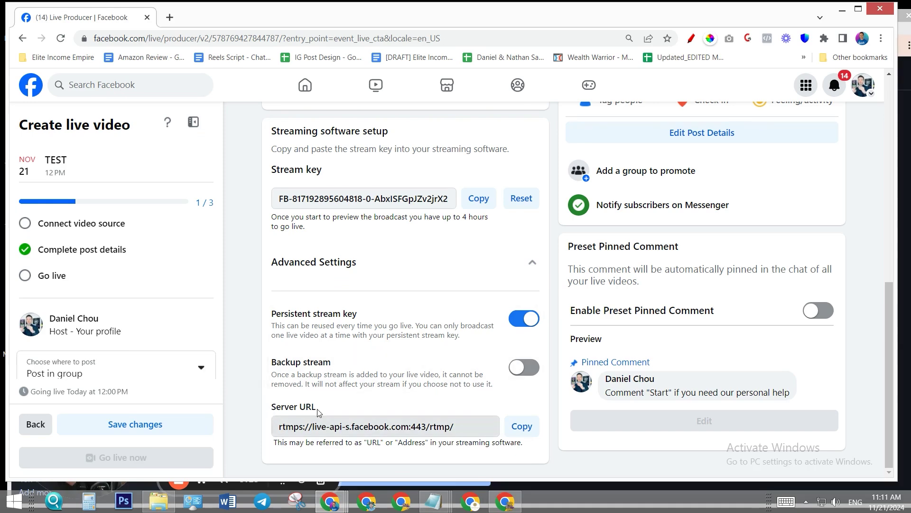
{"action": "left_click", "coordinate": [522, 426]}
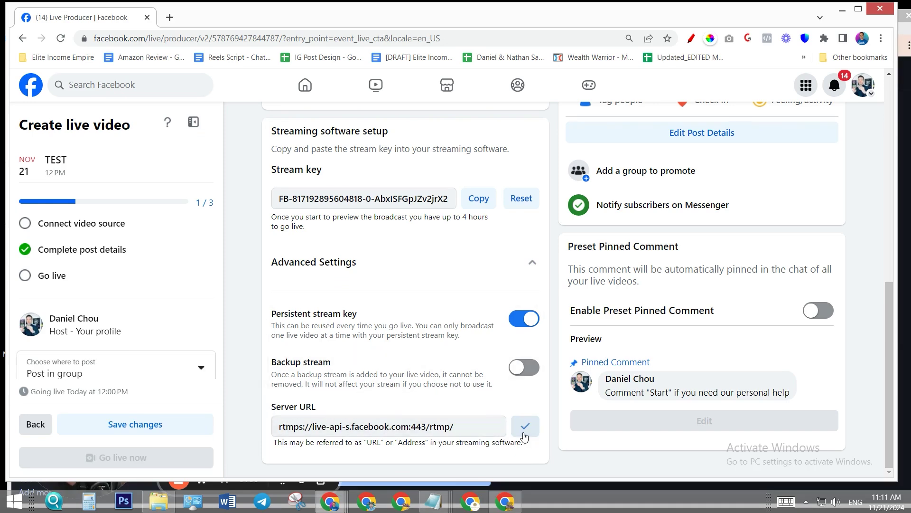
{"action": "left_click", "coordinate": [507, 502]}
{"action": "left_click", "coordinate": [266, 287]}
{"action": "key", "text": "ctrl+v"}
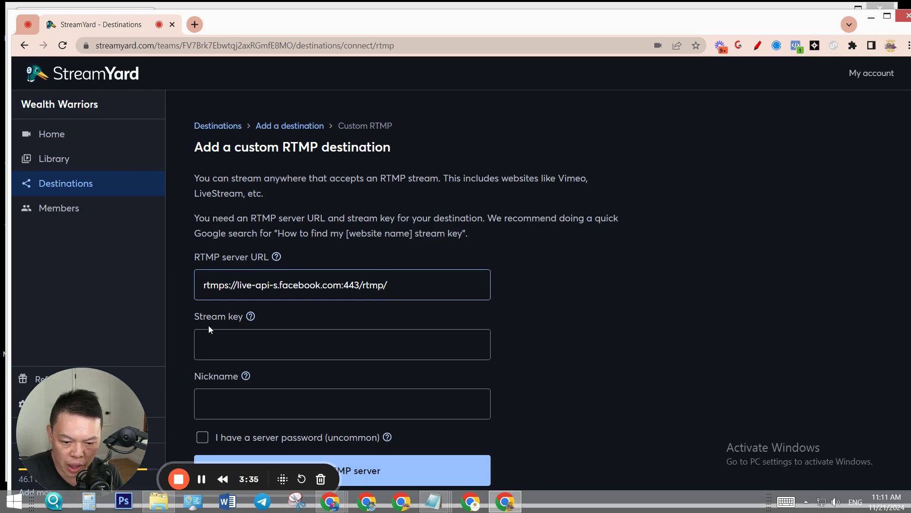
Copy the Facebook stream key into StreamYard's Stream key field
{"action": "mouse_move", "coordinate": [330, 501]}
{"action": "left_click", "coordinate": [460, 437]}
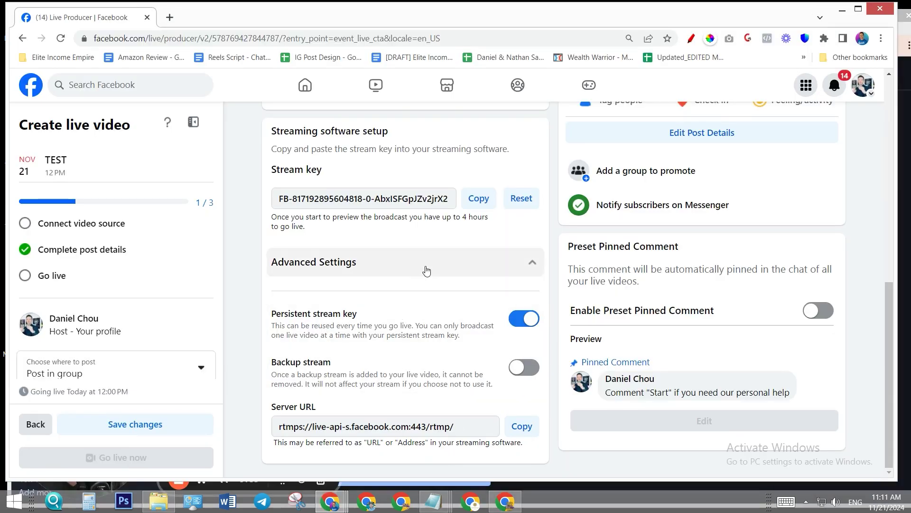
{"action": "scroll", "coordinate": [441, 261], "scroll_direction": "up", "scroll_amount": 2}
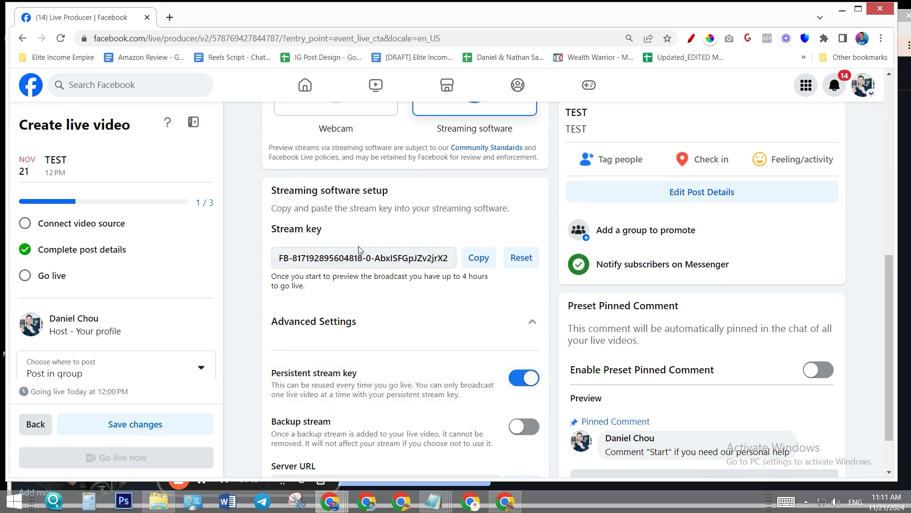
{"action": "left_click", "coordinate": [479, 258]}
{"action": "key", "text": "alt+Tab"}
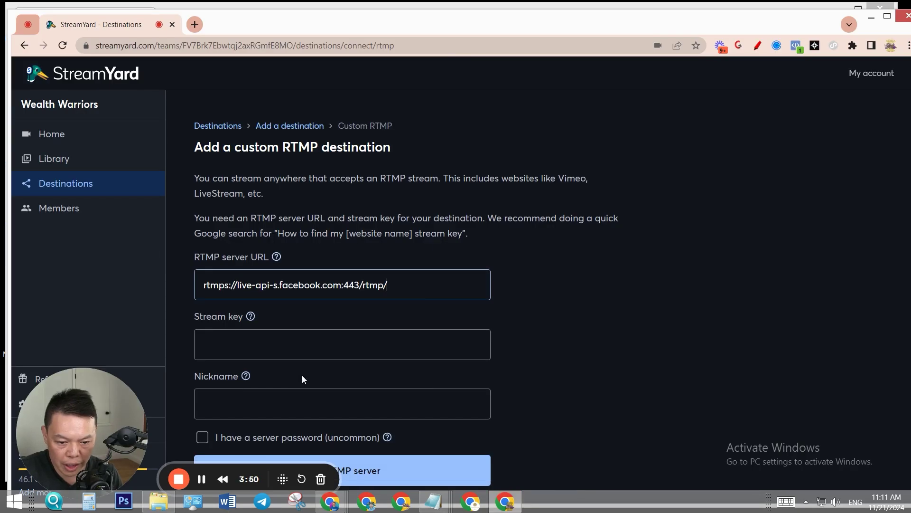
{"action": "left_click", "coordinate": [252, 351]}
{"action": "key", "text": "ctrl+v"}
Nickname the destination 'DEMO FB Group' and save the RTMP server
{"action": "scroll", "coordinate": [287, 364], "scroll_direction": "down", "scroll_amount": 1}
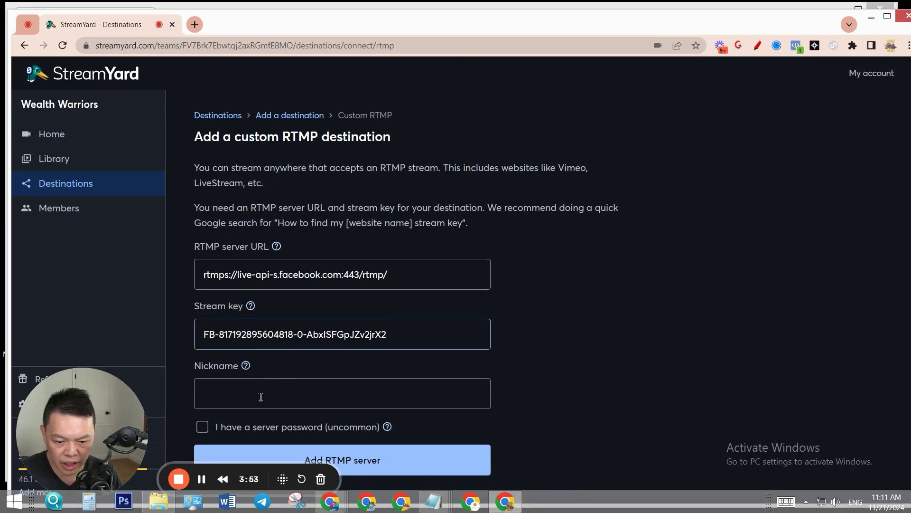
{"action": "left_click", "coordinate": [260, 397]}
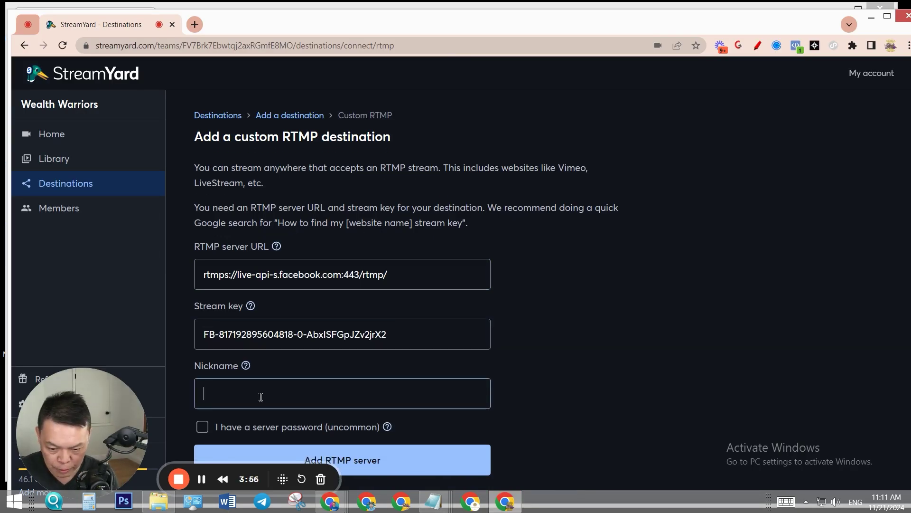
{"action": "type", "text": "DEMO"}
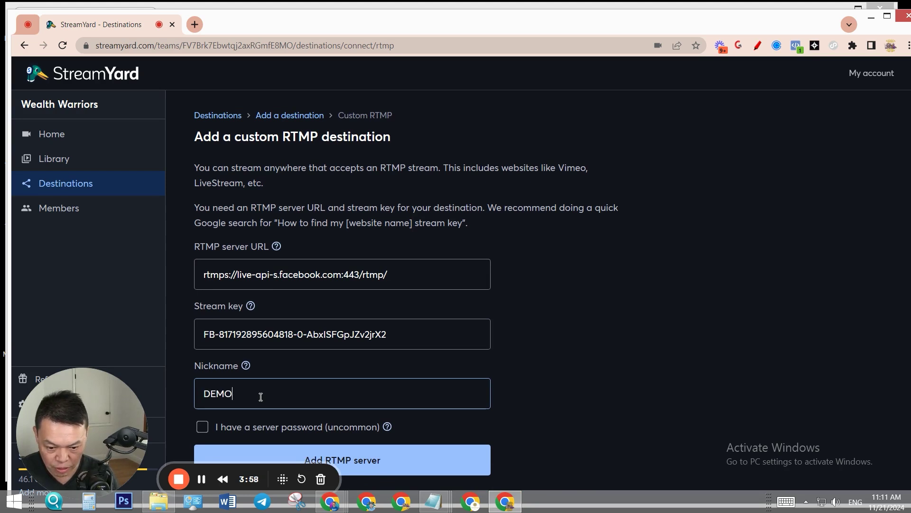
{"action": "type", "text": " FB Group"}
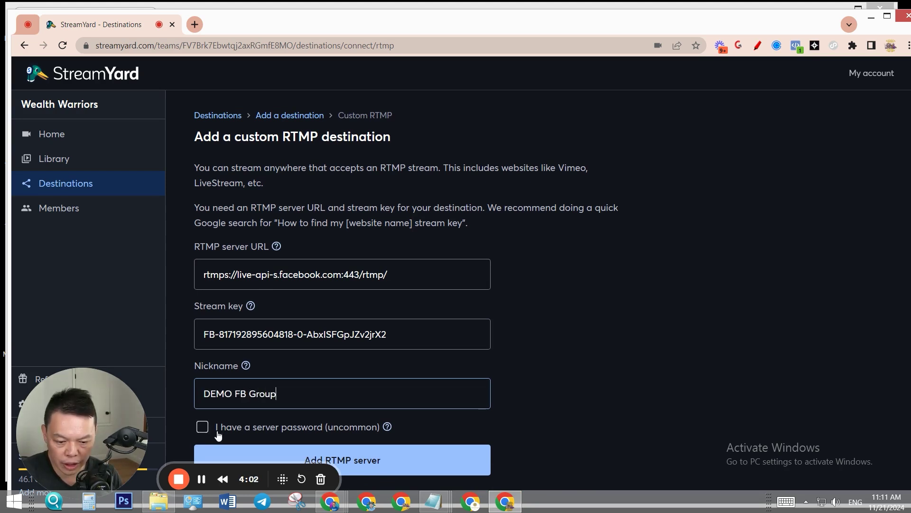
{"action": "left_click", "coordinate": [364, 467]}
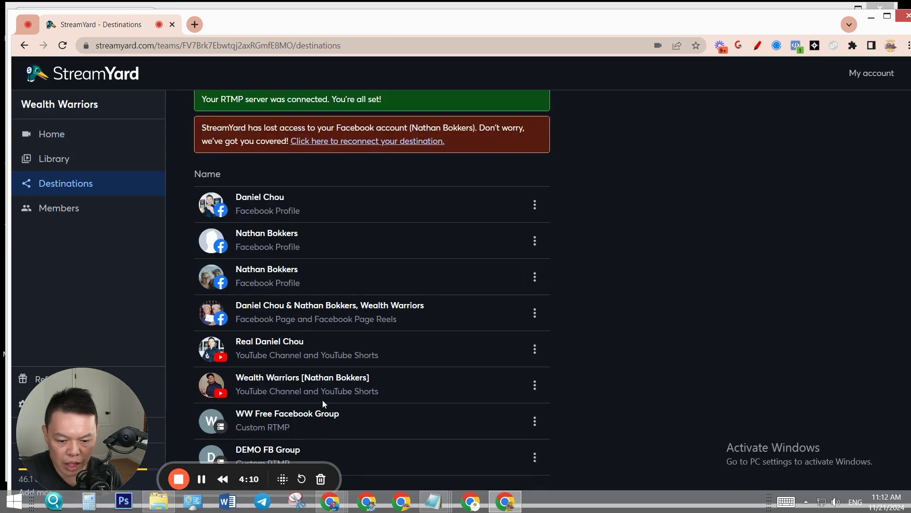
Circle and arrow the DEMO FB Group destination, clear the drawings, then go to Home
{"action": "left_click_drag", "start_coordinate": [112, 424], "coordinate": [130, 208]}
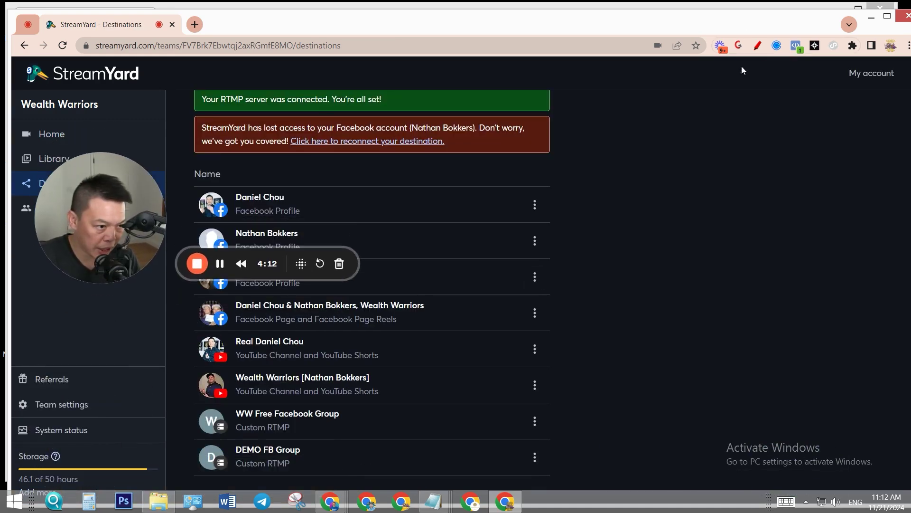
{"action": "left_click", "coordinate": [757, 45]}
{"action": "mouse_move", "coordinate": [309, 441]}
{"action": "left_mouse_down"}
{"action": "mouse_move", "coordinate": [198, 429]}
{"action": "mouse_move", "coordinate": [199, 478]}
{"action": "mouse_move", "coordinate": [326, 429]}
{"action": "left_mouse_up"}
{"action": "mouse_move", "coordinate": [435, 399]}
{"action": "left_mouse_down"}
{"action": "mouse_move", "coordinate": [327, 444]}
{"action": "mouse_move", "coordinate": [356, 445]}
{"action": "left_mouse_up"}
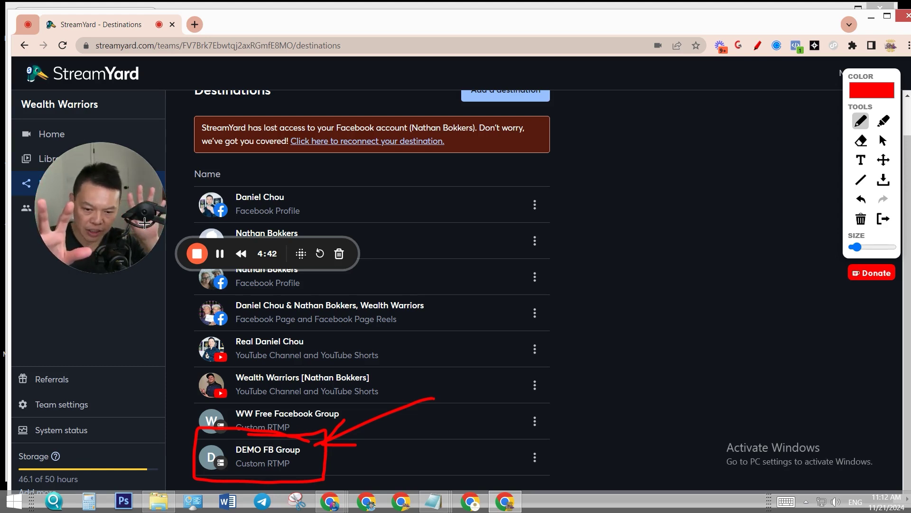
{"action": "key", "text": "Escape"}
{"action": "left_click_drag", "start_coordinate": [109, 221], "coordinate": [98, 411]}
{"action": "left_click", "coordinate": [51, 134]}
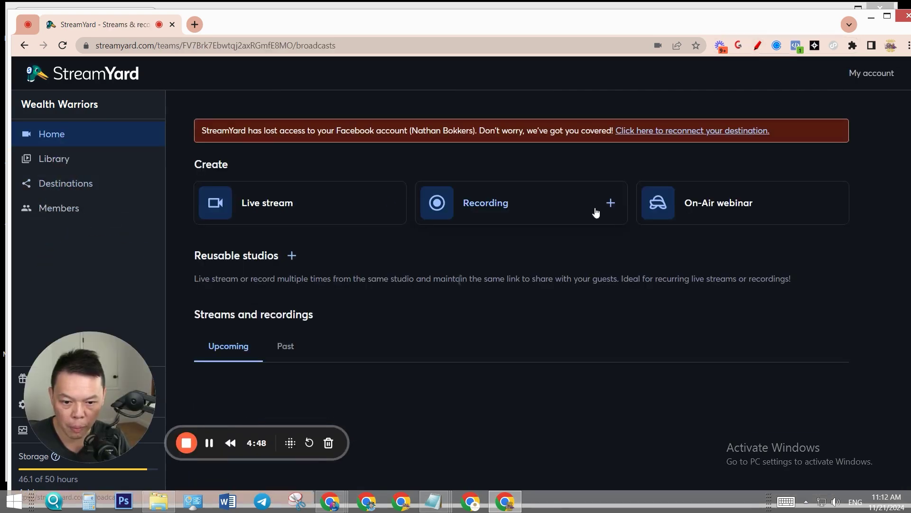
Create a live stream titled TEST that streams to the DEMO FB Group destination
{"action": "left_click", "coordinate": [269, 203]}
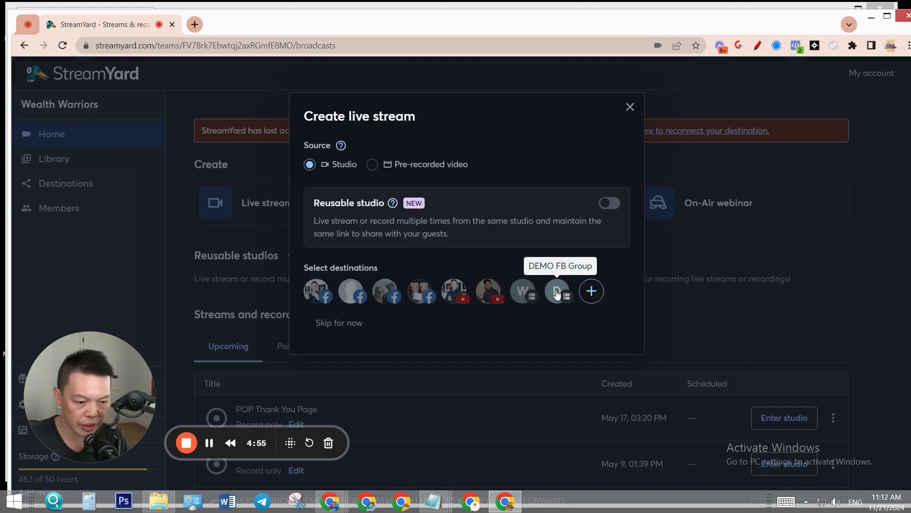
{"action": "left_click", "coordinate": [557, 293]}
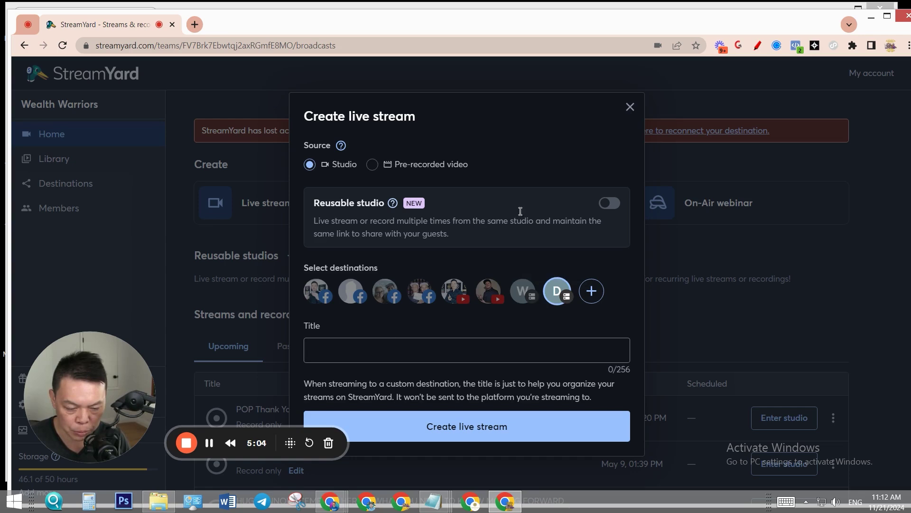
{"action": "left_click", "coordinate": [380, 349]}
{"action": "type", "text": "TEST"}
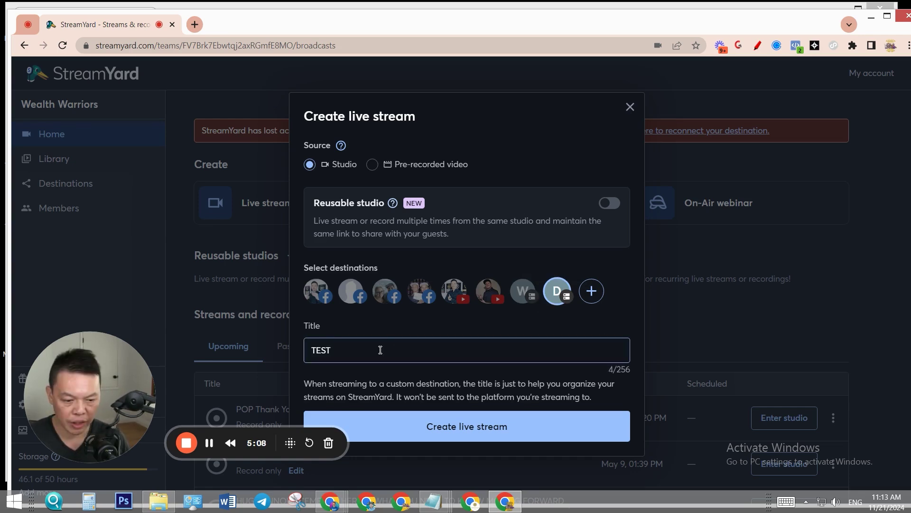
{"action": "left_click", "coordinate": [499, 424]}
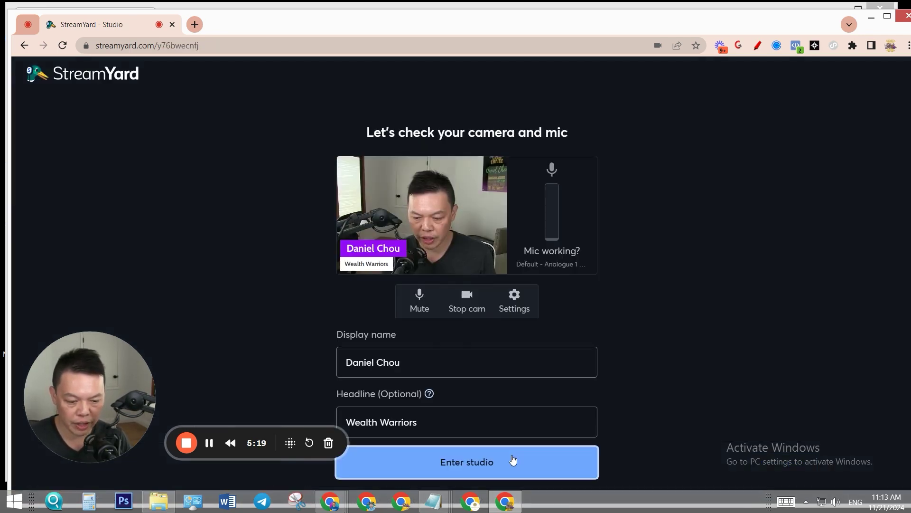
Enter the TEST studio, then minimise StreamYard to reveal Facebook Live Producer
{"action": "left_click", "coordinate": [513, 460]}
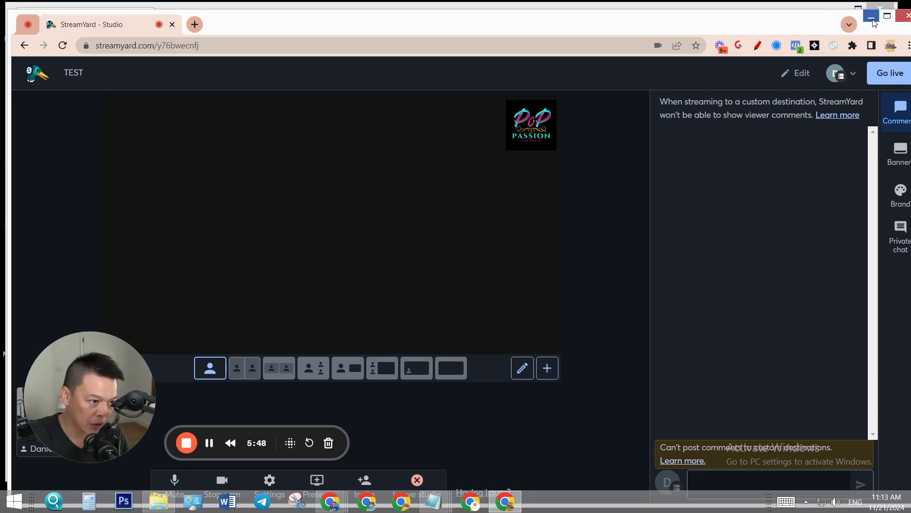
{"action": "left_click", "coordinate": [869, 19]}
{"action": "scroll", "coordinate": [471, 246], "scroll_direction": "up", "scroll_amount": 8}
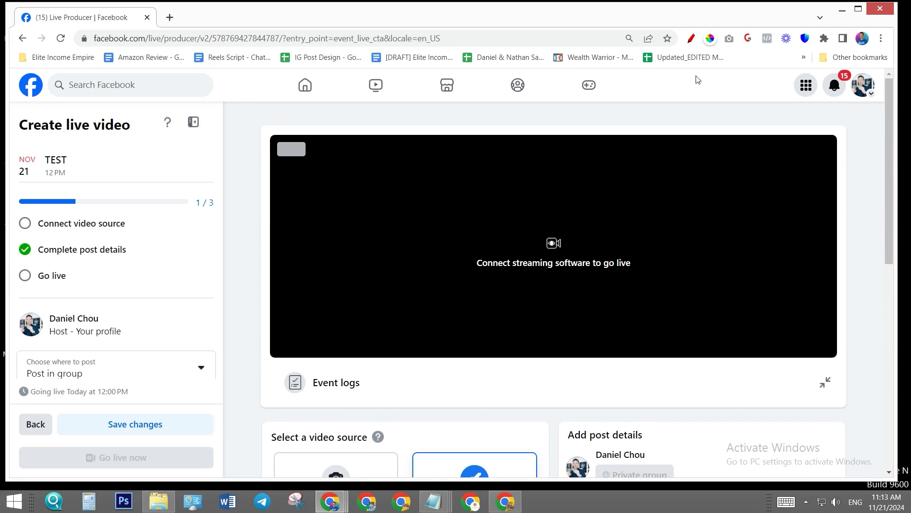
{"action": "left_click", "coordinate": [693, 39]}
{"action": "mouse_move", "coordinate": [460, 179]}
{"action": "left_mouse_down"}
{"action": "mouse_move", "coordinate": [382, 215]}
{"action": "mouse_move", "coordinate": [491, 227]}
{"action": "mouse_move", "coordinate": [419, 266]}
{"action": "mouse_move", "coordinate": [462, 162]}
{"action": "left_mouse_up"}
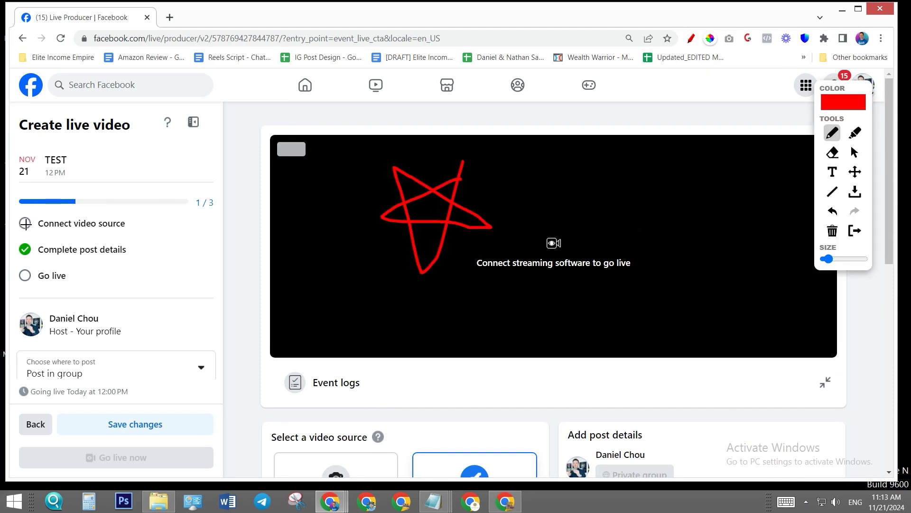
{"action": "left_click_drag", "start_coordinate": [23, 225], "coordinate": [48, 195]}
{"action": "mouse_move", "coordinate": [215, 451]}
{"action": "left_mouse_down"}
{"action": "mouse_move", "coordinate": [19, 443]}
{"action": "mouse_move", "coordinate": [26, 471]}
{"action": "mouse_move", "coordinate": [219, 474]}
{"action": "mouse_move", "coordinate": [214, 450]}
{"action": "left_mouse_up"}
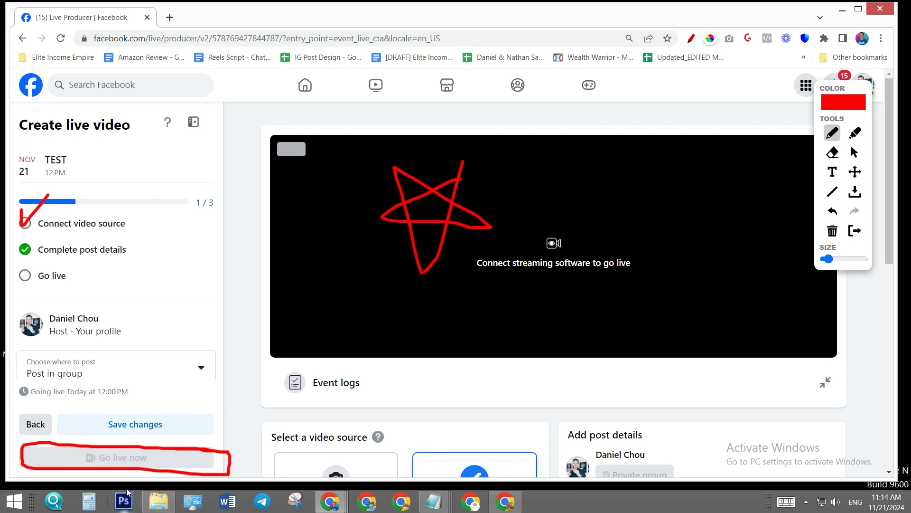
{"action": "mouse_move", "coordinate": [242, 371]}
{"action": "left_mouse_down"}
{"action": "mouse_move", "coordinate": [181, 453]}
{"action": "mouse_move", "coordinate": [201, 449]}
{"action": "left_mouse_up"}
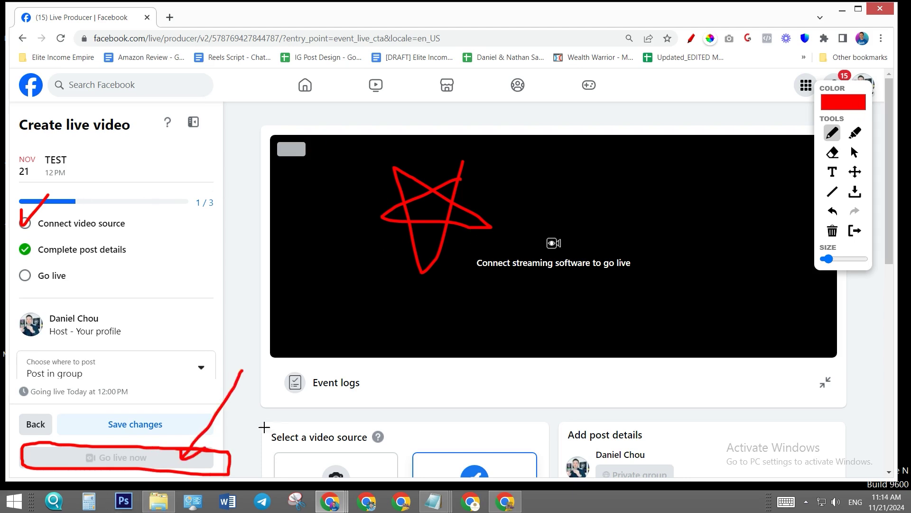
{"action": "left_click_drag", "start_coordinate": [18, 269], "coordinate": [39, 269]}
{"action": "left_click", "coordinate": [507, 502]}
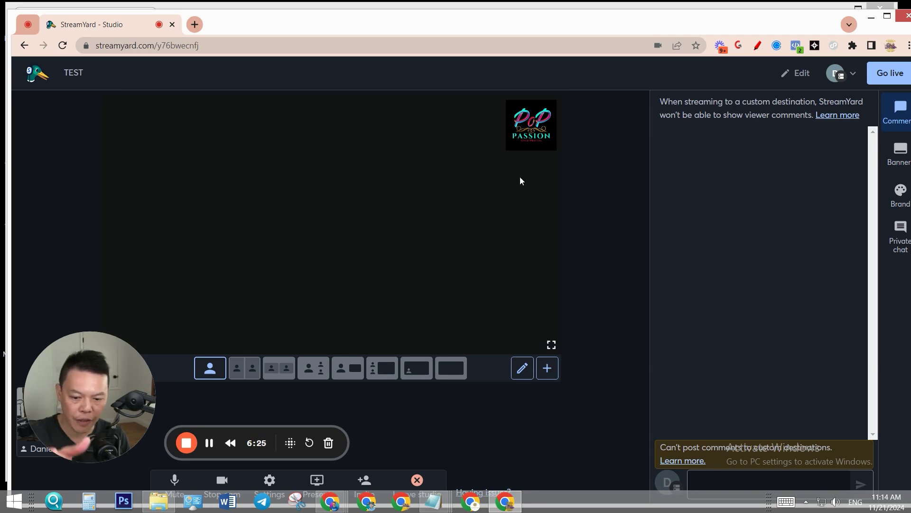
{"action": "left_click", "coordinate": [871, 17]}
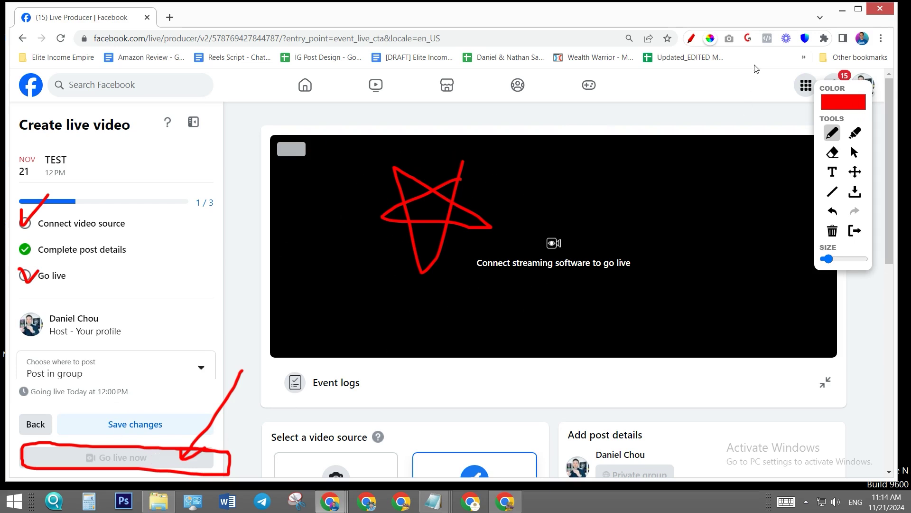
{"action": "mouse_move", "coordinate": [511, 507]}
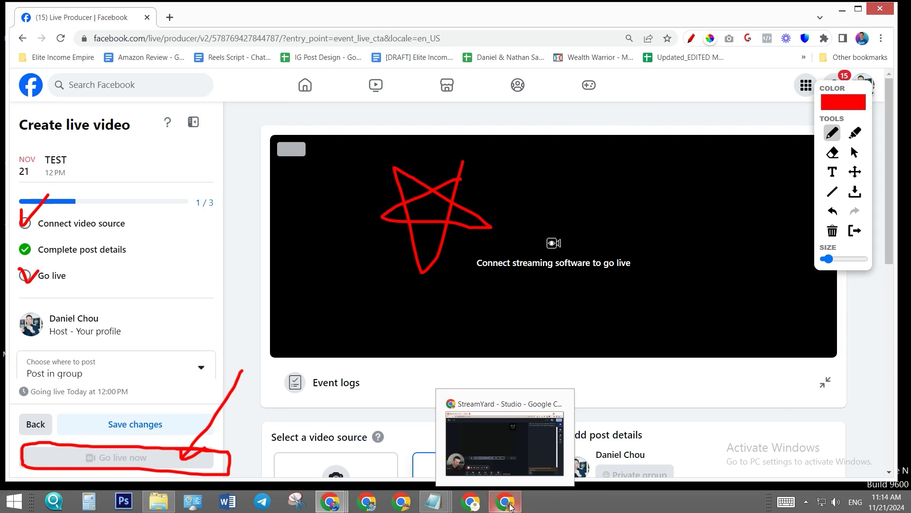